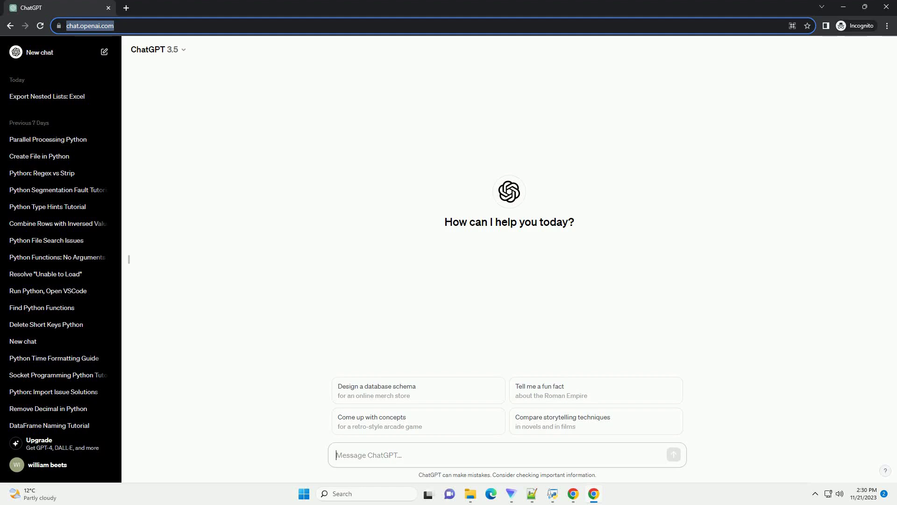
pyautogui.write('write an informative tutorial about How to efficiently access a Python iterable indexes provenient from a')
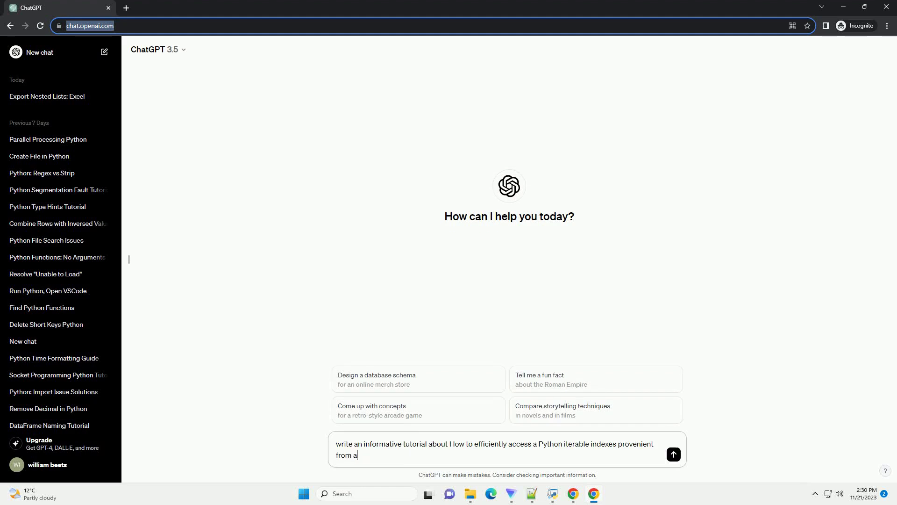
pyautogui.write('nother iterable with code example')
# Step: Send the request for a Python tutorial on accessing iterable indexes from another iterable
pyautogui.press('Return')
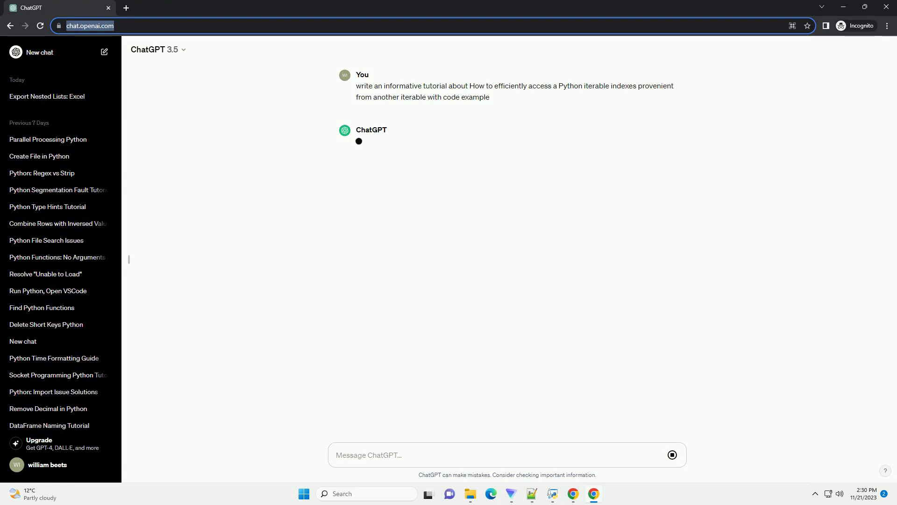